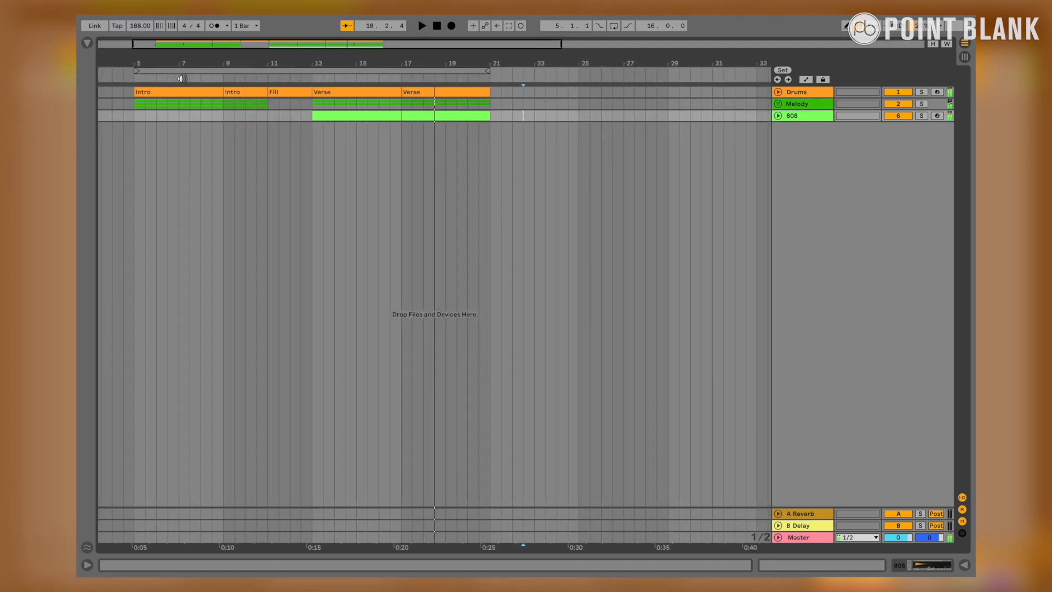
# Step: Examine the tracks inside the Melody group around bars 11 to 13 and play back the transition from Intro into Verse
pyautogui.hscroll(-3, 177, 114)
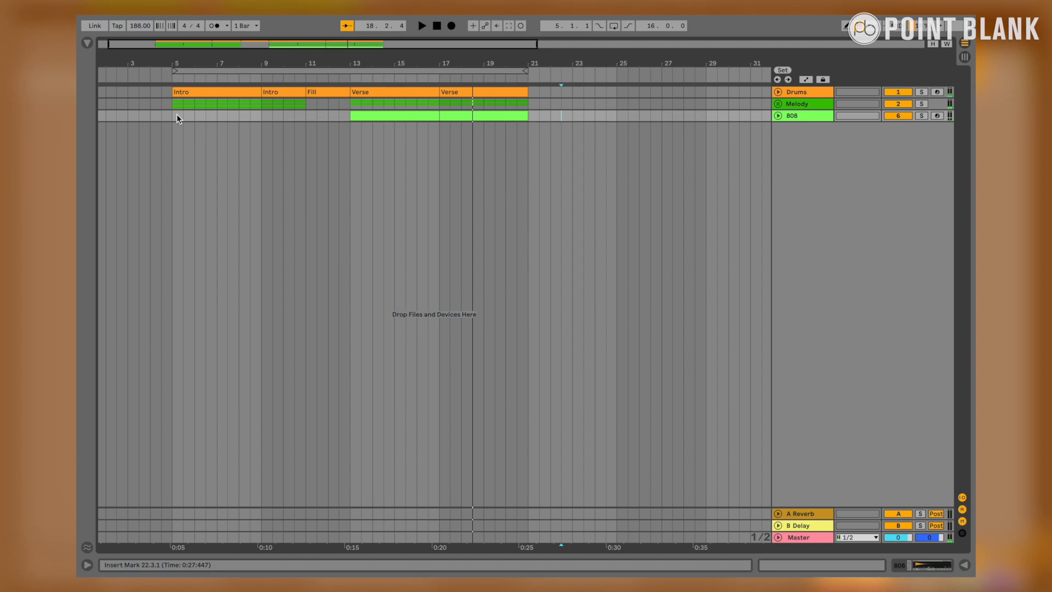
pyautogui.hscroll(-1, 177, 115)
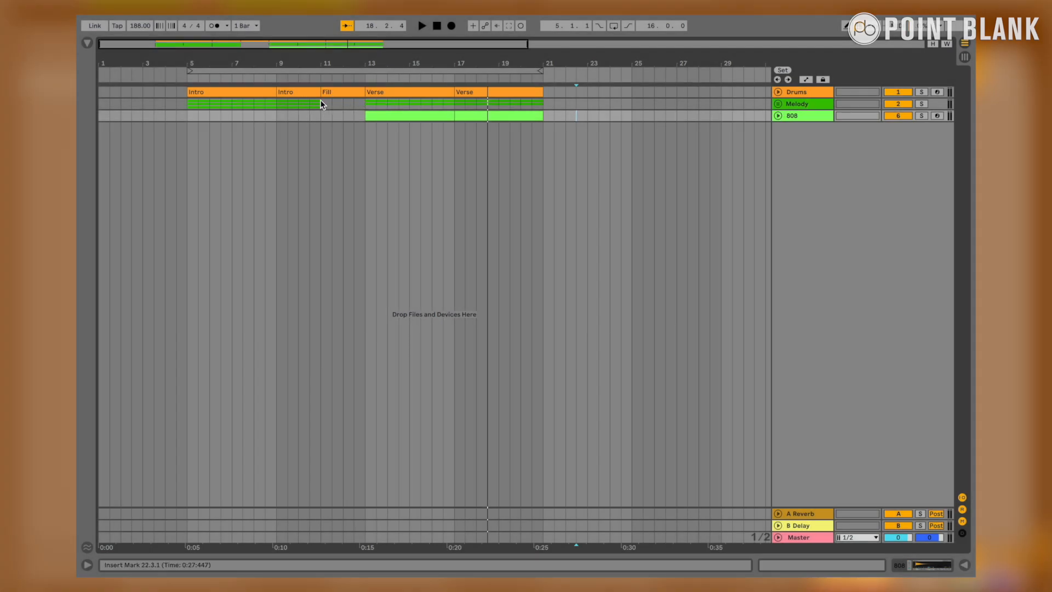
pyautogui.click(779, 104)
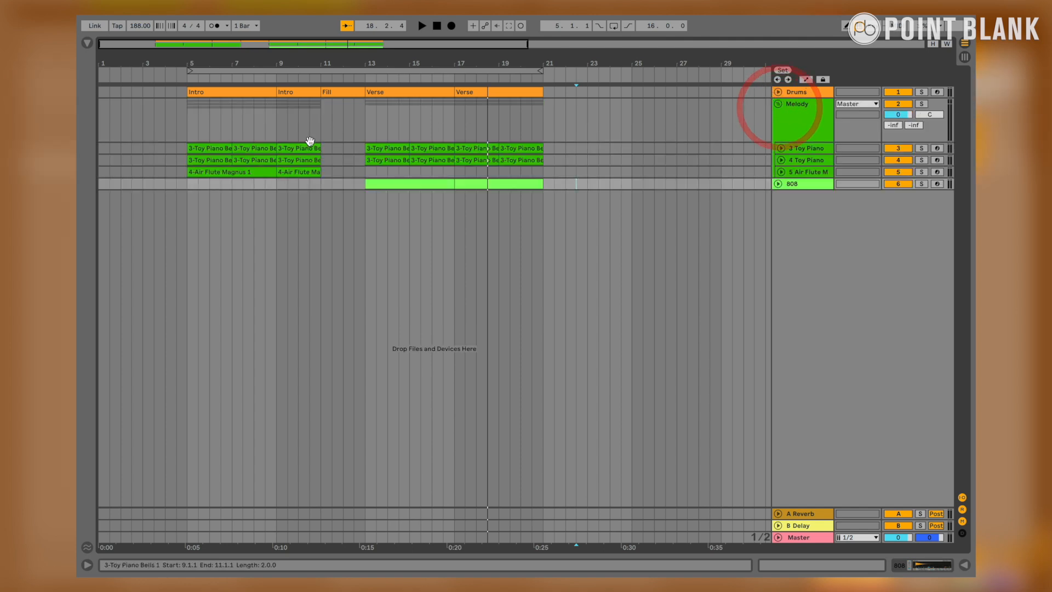
pyautogui.moveTo(323, 149); pyautogui.dragTo(354, 149)
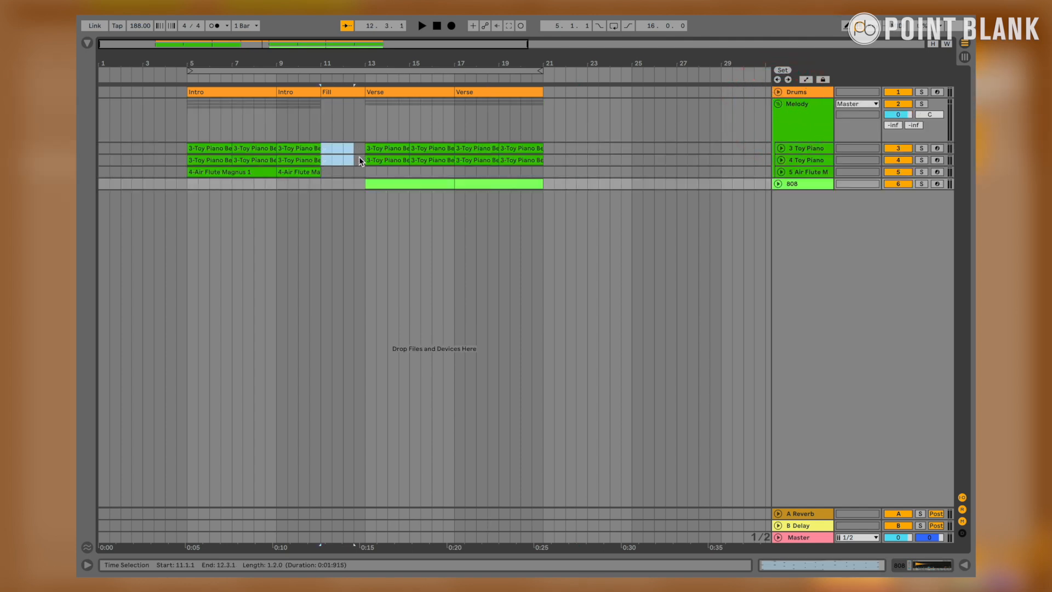
pyautogui.click(355, 169)
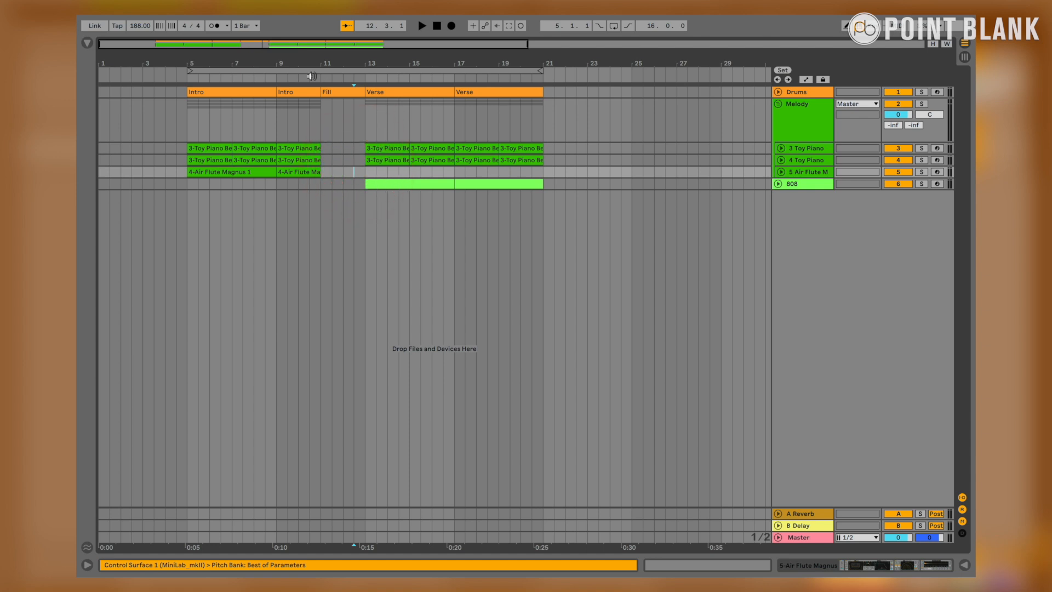
pyautogui.click(274, 78)
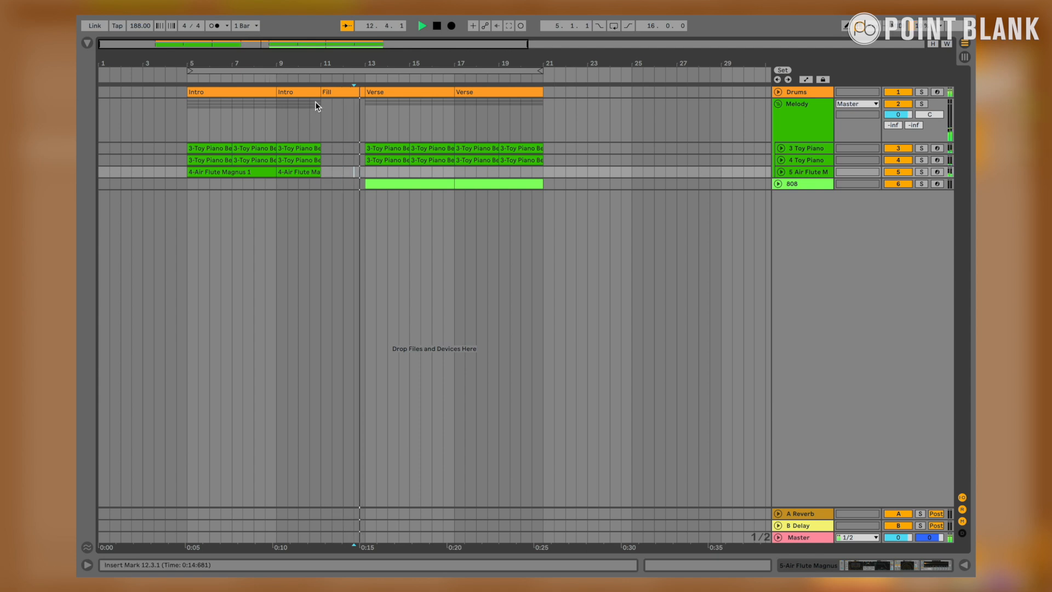
pyautogui.press('space')
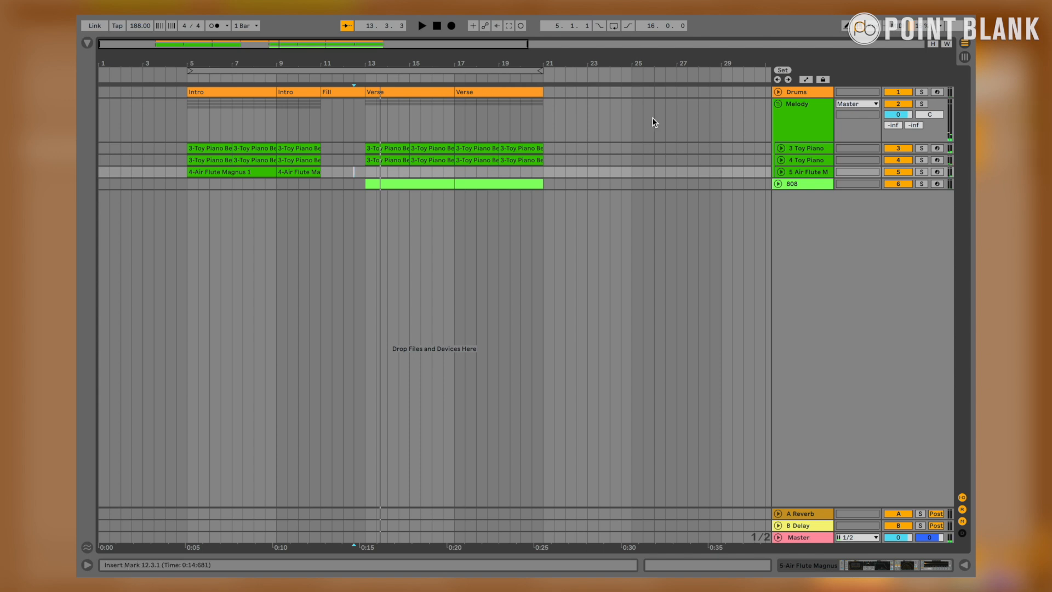
pyautogui.click(779, 104)
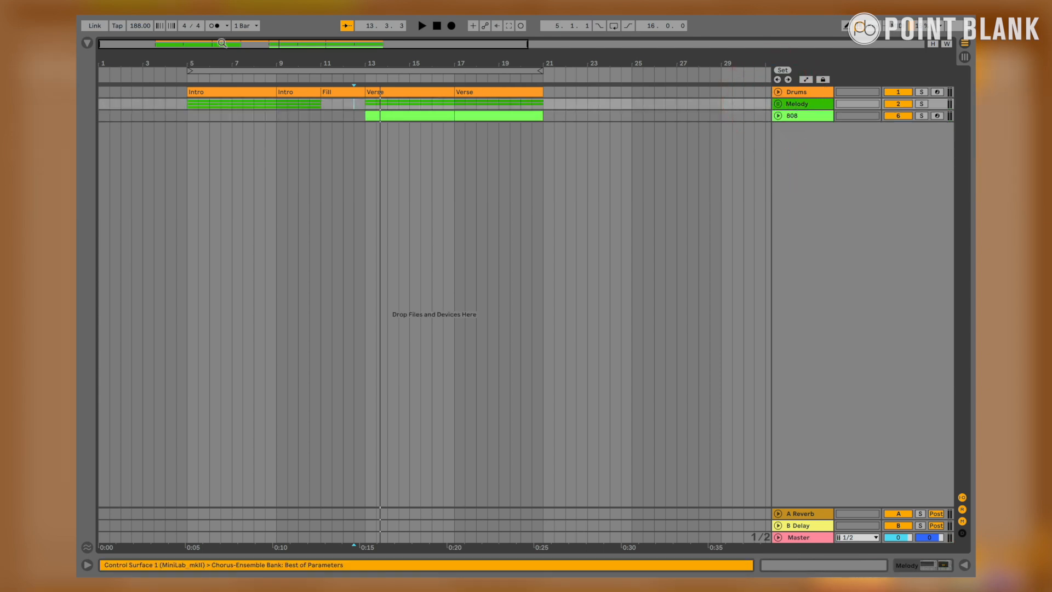
# Step: Insert an audio track below the Melody group and set its input source to Melody
pyautogui.click(211, 19)
pyautogui.click(225, 36)
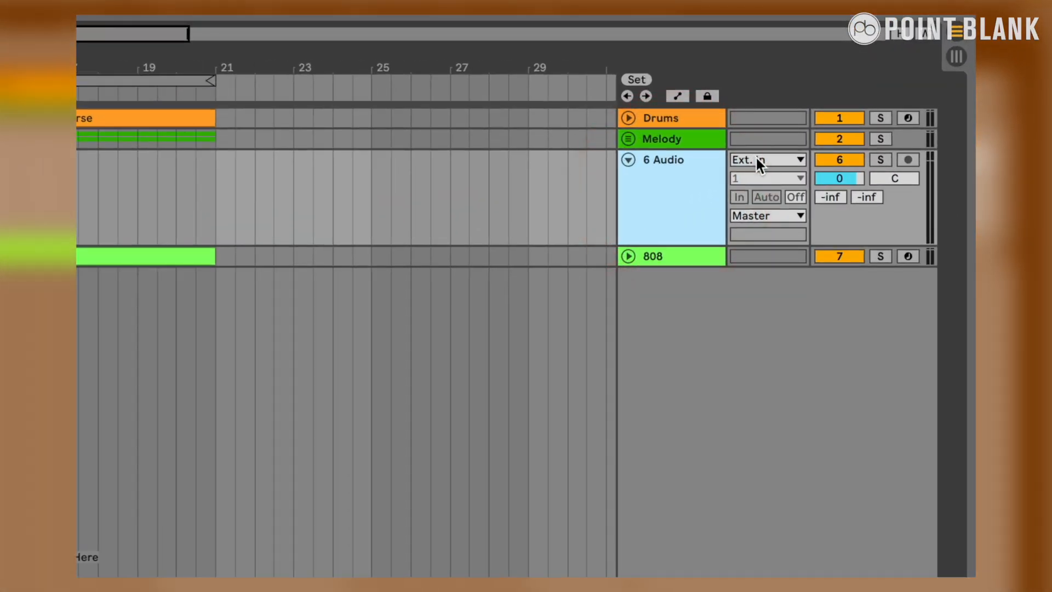
pyautogui.click(851, 116)
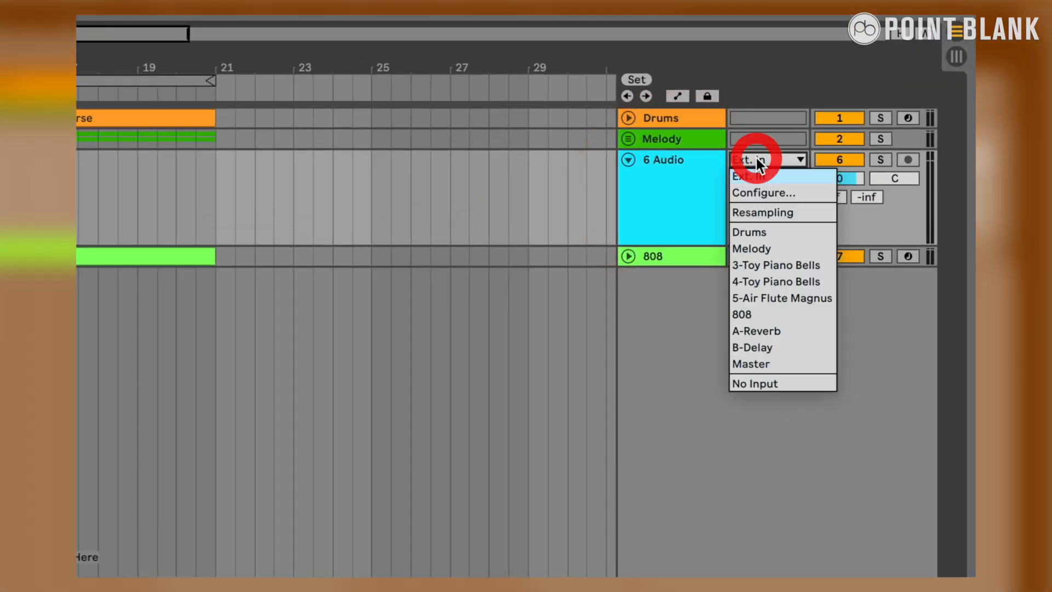
pyautogui.click(769, 248)
# Step: Arm the new audio track for recording with its input tapped at Post Mixer
pyautogui.click(907, 161)
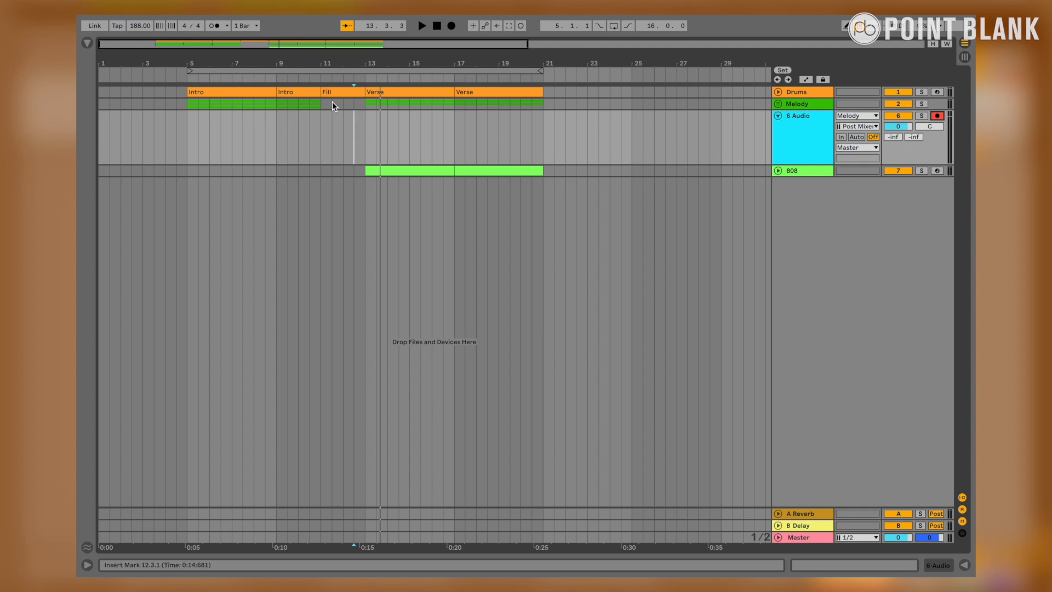
pyautogui.click(849, 126)
pyautogui.click(800, 139)
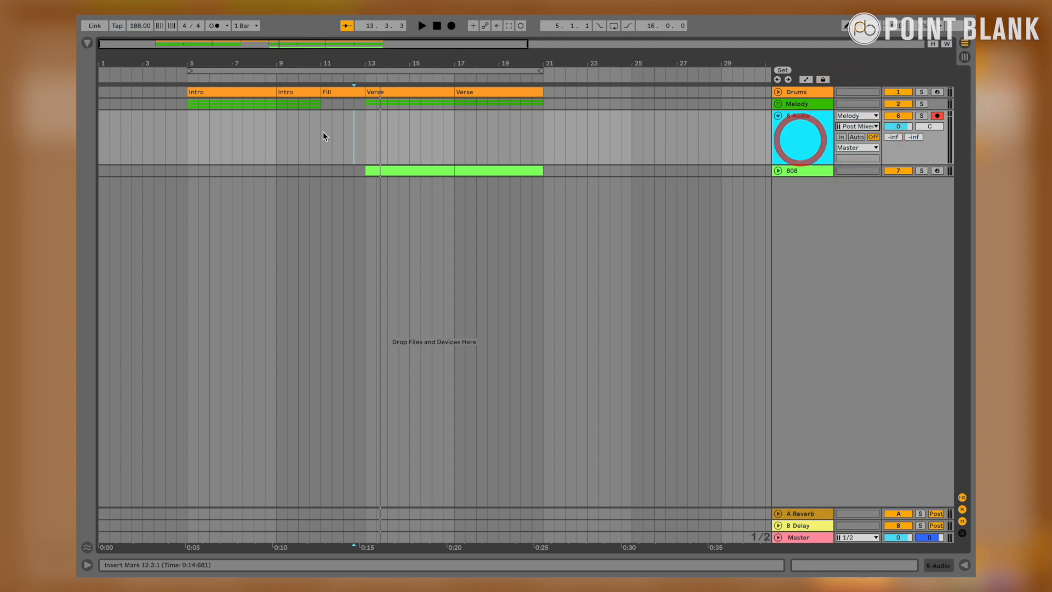
# Step: Record the Melody output onto the audio track from position 4.3.1 past bar 21, and select the range of bars 5 to 21
pyautogui.click(177, 126)
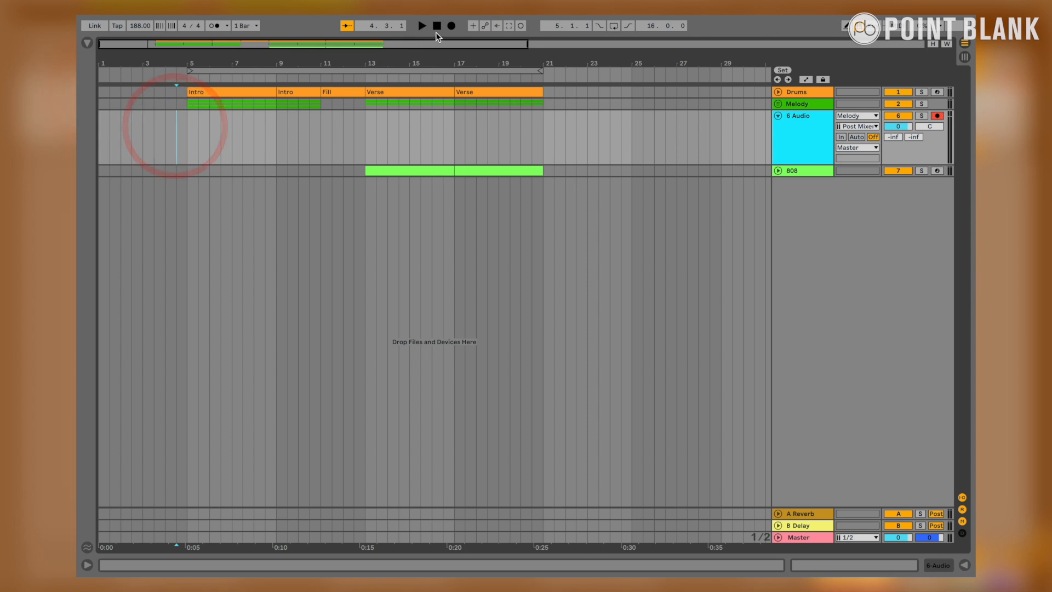
pyautogui.click(448, 26)
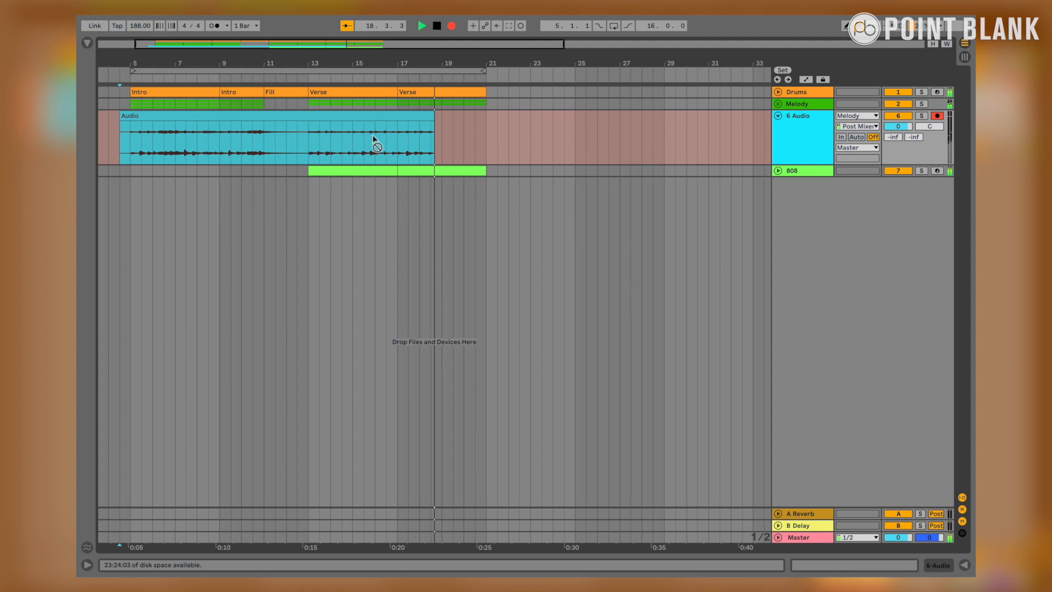
pyautogui.click(455, 70)
pyautogui.hscroll(-4, 411, 167)
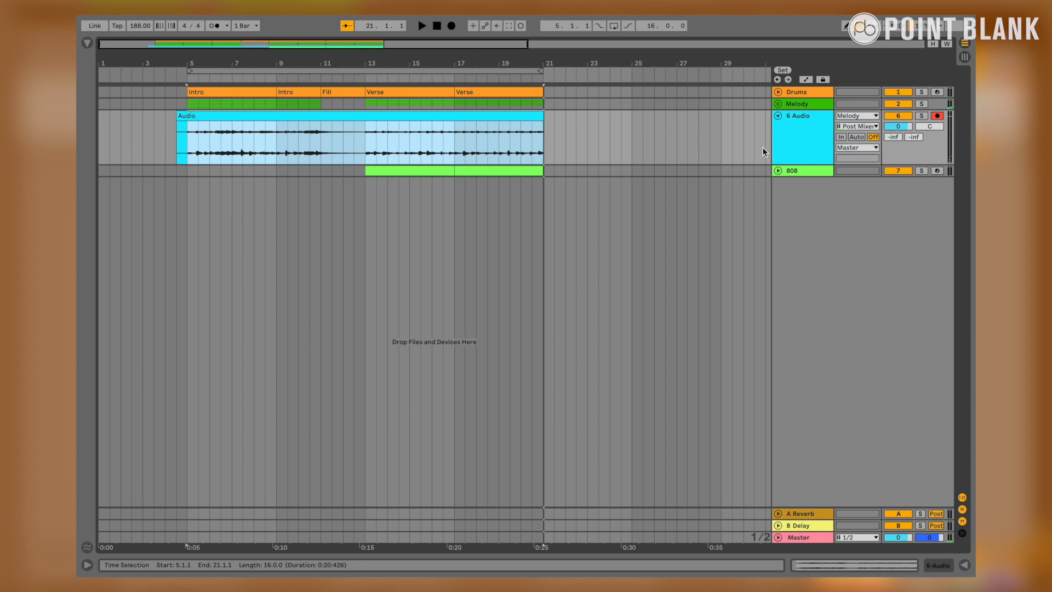
# Step: Deactivate the Melody group and rename the recorded audio track to mark it as the melody bounce
pyautogui.click(804, 103)
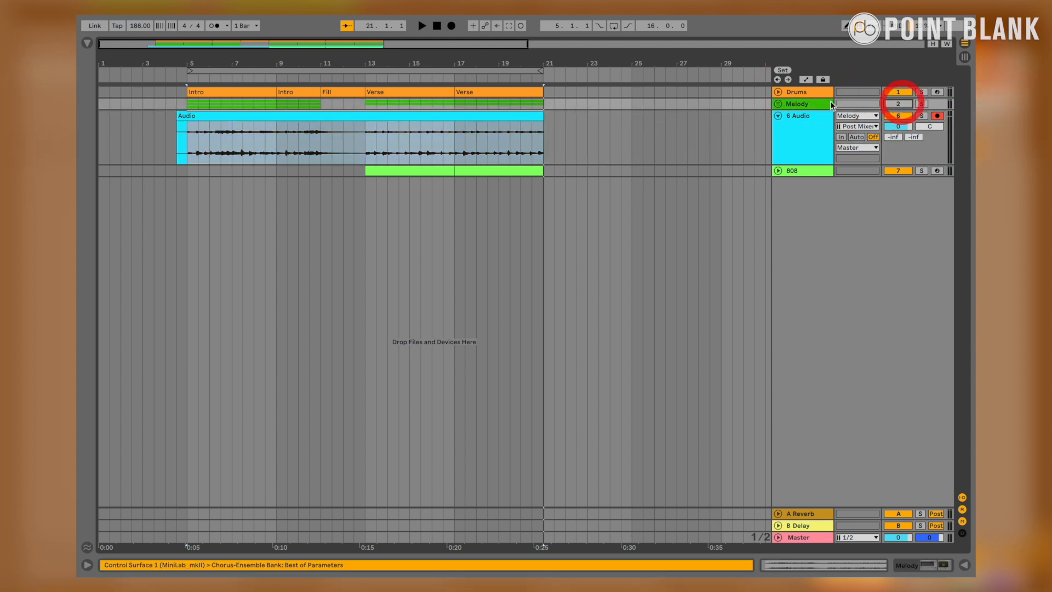
pyautogui.click(799, 118)
pyautogui.press('super+r')
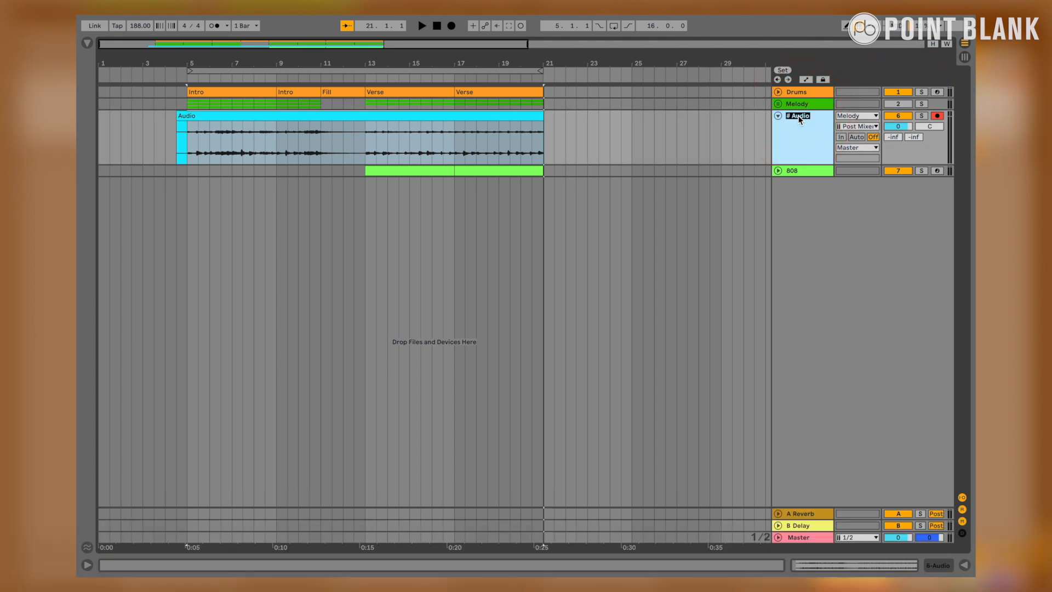
pyautogui.write('Melody Boun')
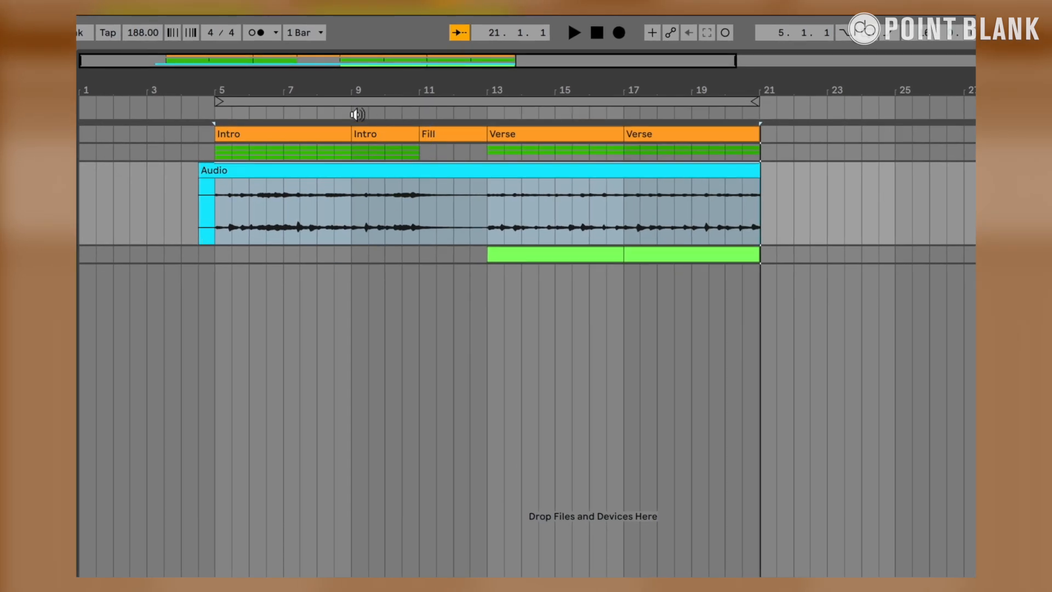
# Step: Play back the bounced melody audio through the Fill section
pyautogui.click(349, 113)
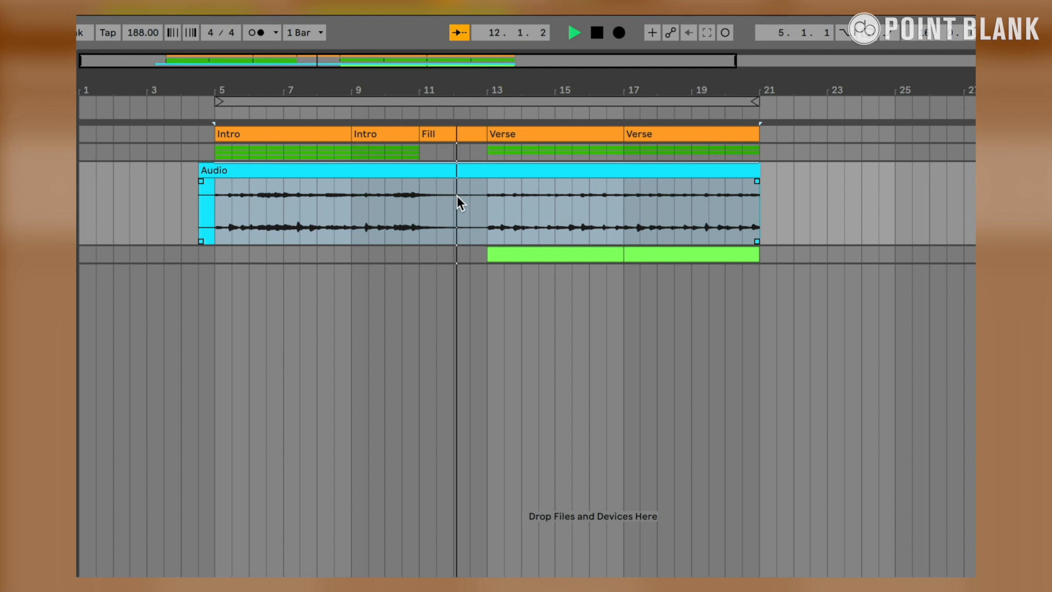
pyautogui.press('space')
pyautogui.click(476, 211)
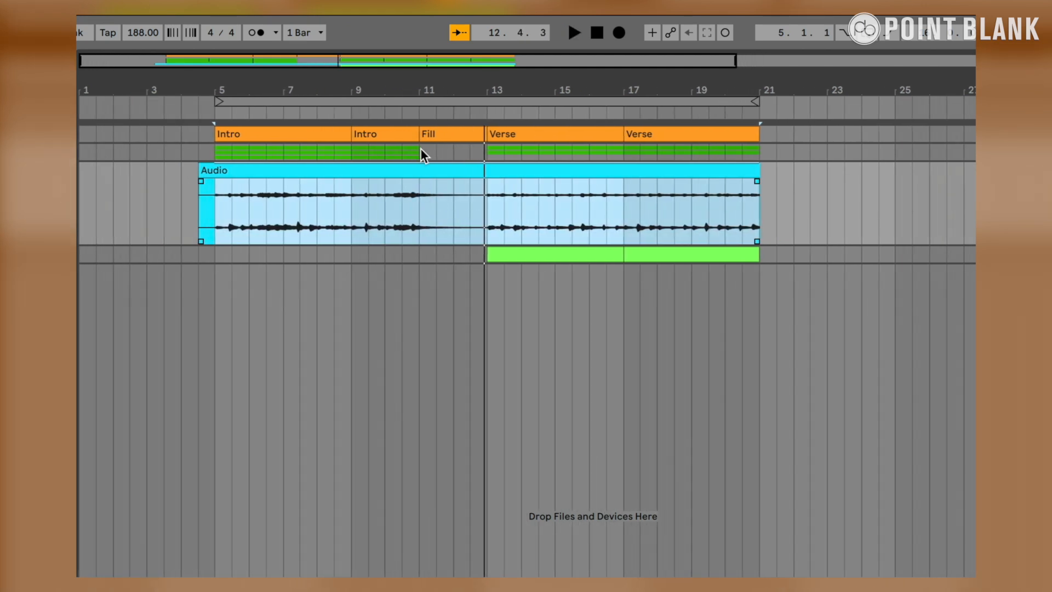
# Step: Try deleting the bounced audio between bars 11 and 13, under the Fill
pyautogui.click(420, 186)
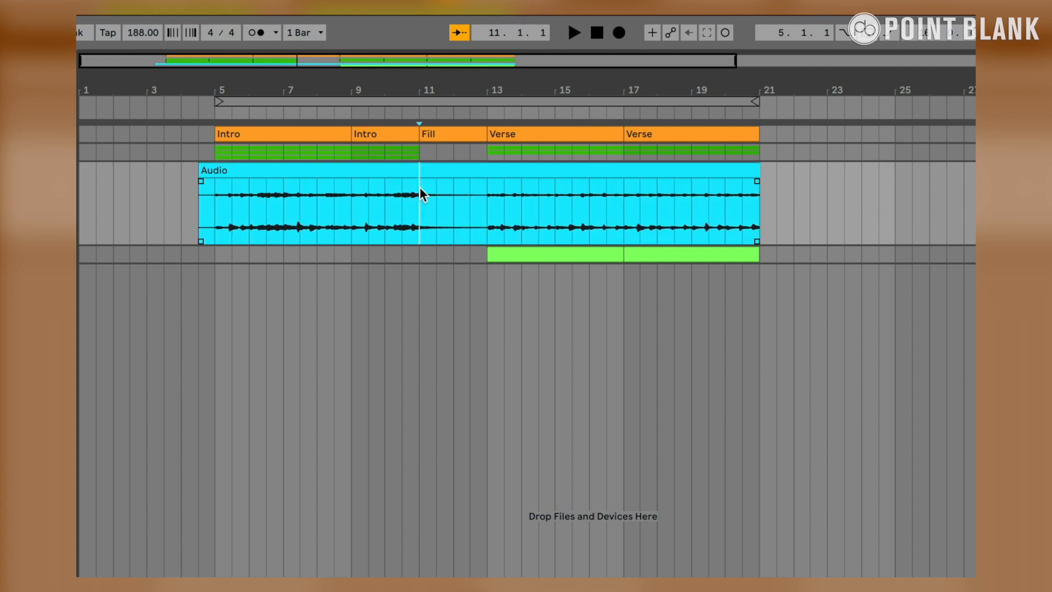
pyautogui.moveTo(420, 187); pyautogui.dragTo(487, 174)
pyautogui.press('Delete')
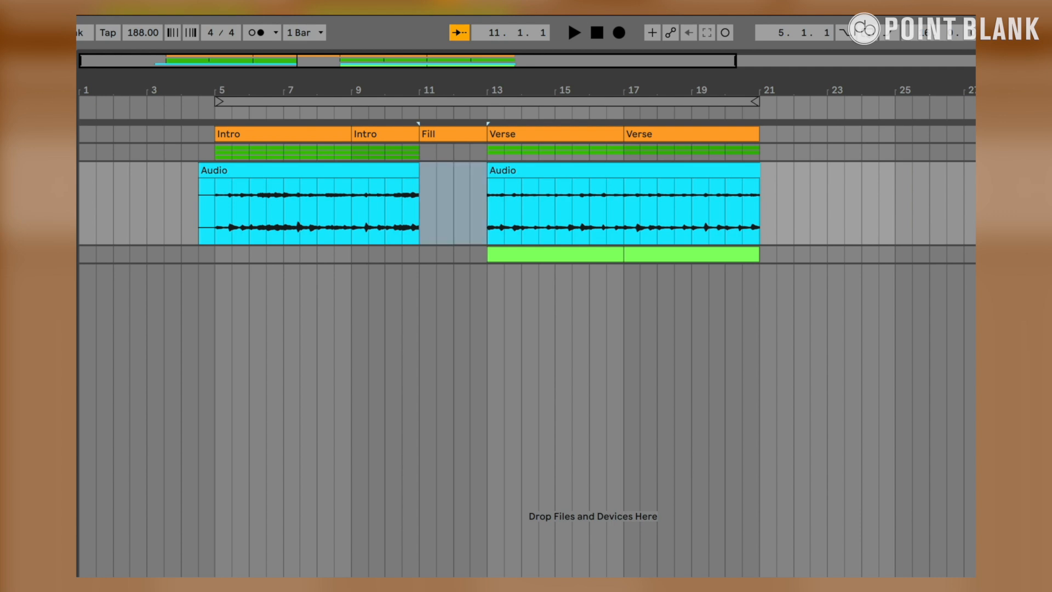
# Step: Play back the arrangement with the gap in the bounced audio, and undo the deletion
pyautogui.click(236, 112)
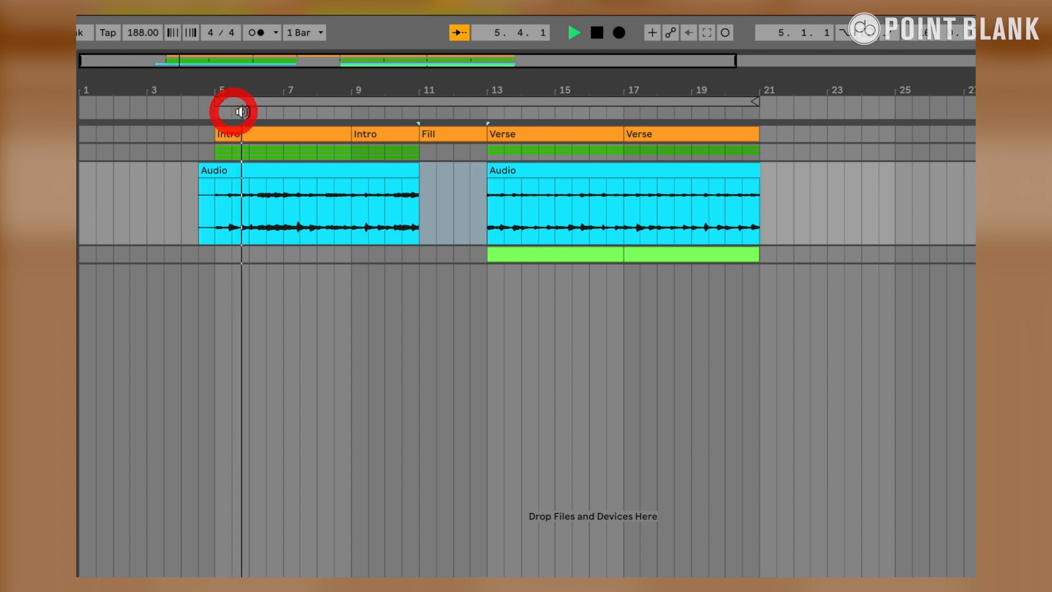
pyautogui.press('space')
pyautogui.click(409, 286)
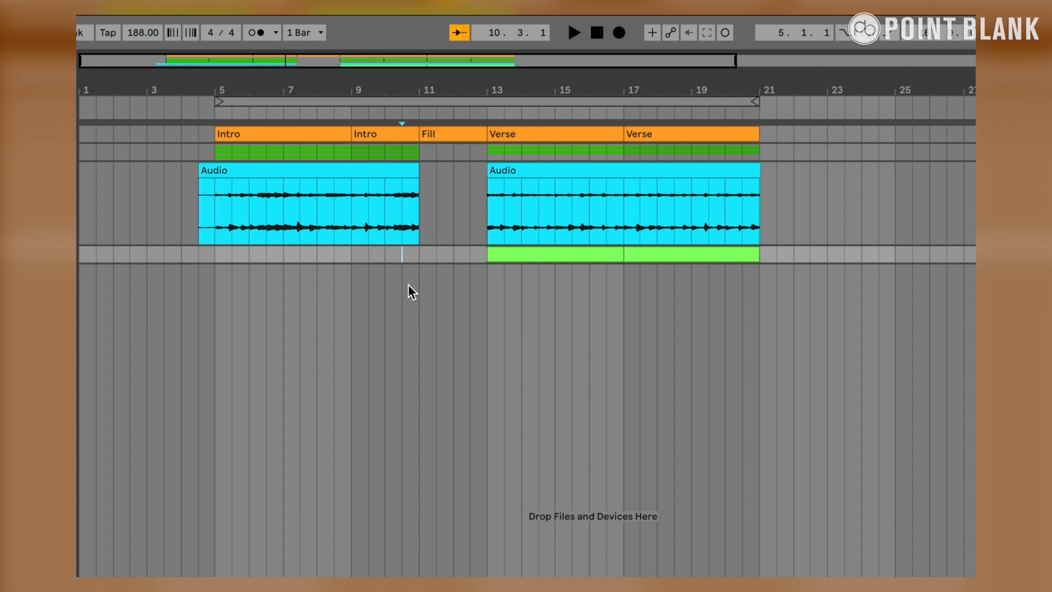
pyautogui.click(419, 251)
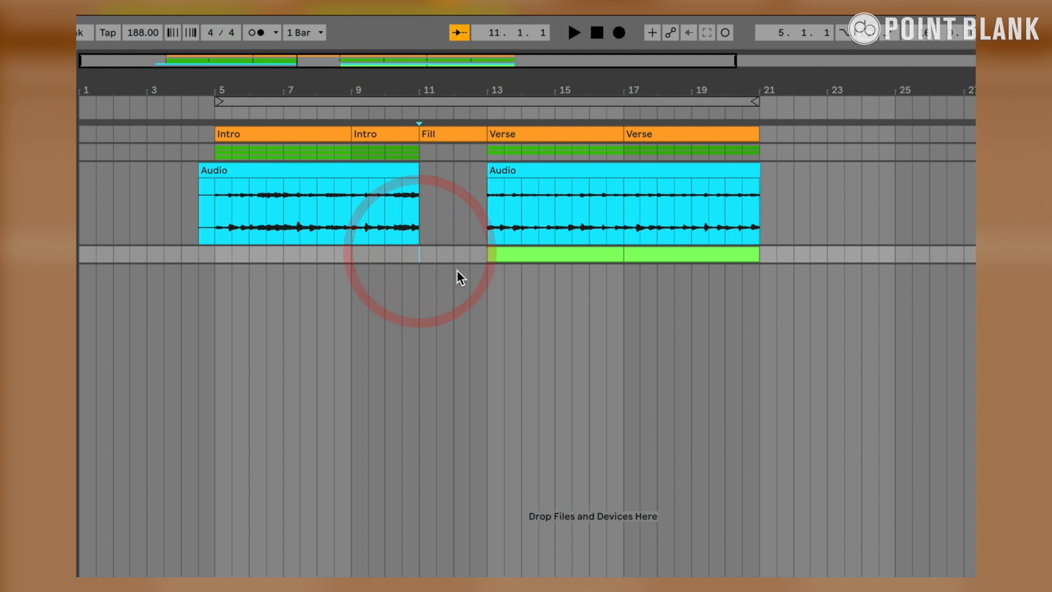
pyautogui.press('super+z')
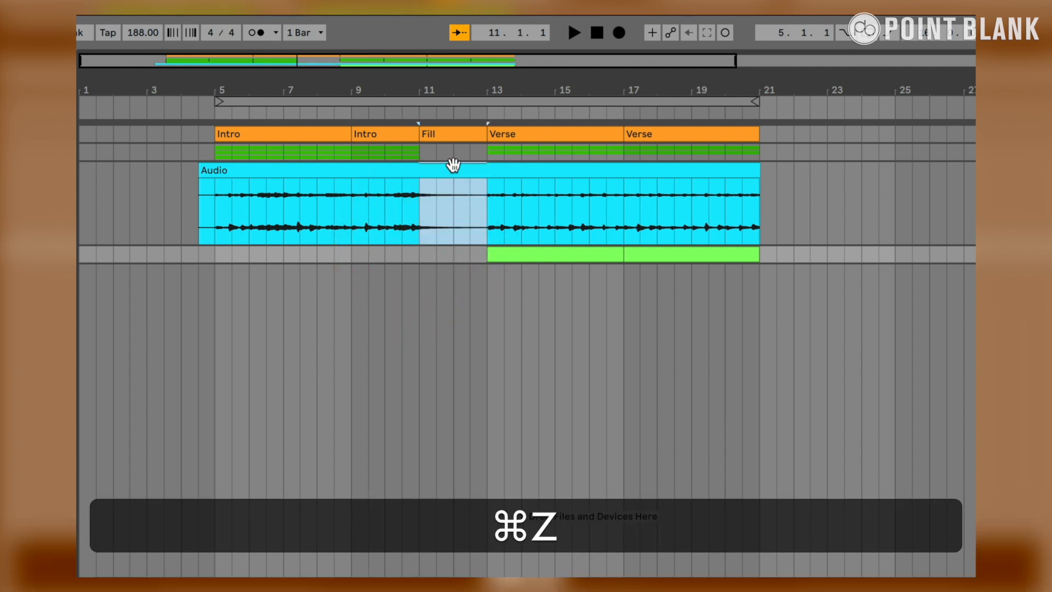
# Step: Split the bounced audio at bars 11 and 13 and reverse the resulting clip under the Fill
pyautogui.click(461, 196)
pyautogui.moveTo(426, 193); pyautogui.dragTo(479, 194)
pyautogui.press('super+e')
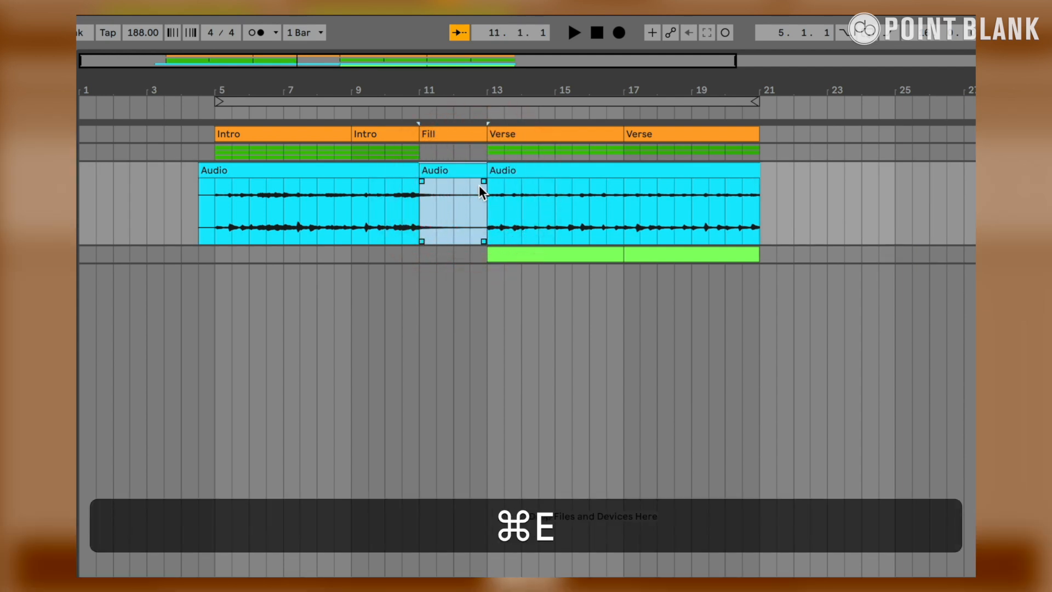
pyautogui.click(456, 287)
pyautogui.click(447, 170)
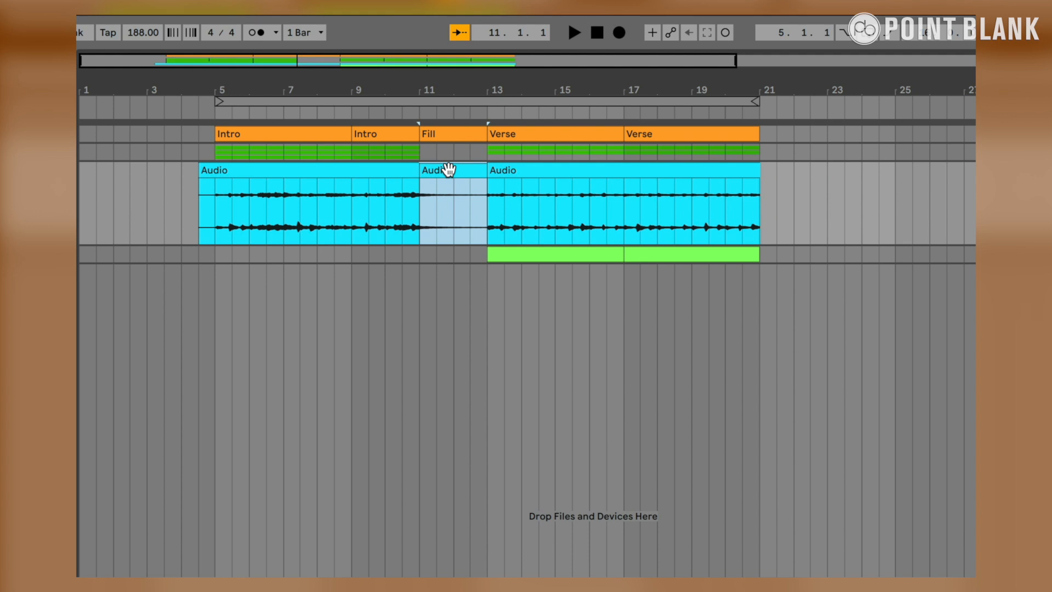
pyautogui.press('r')
# Step: Play back the arrangement from before the Fill into the Verse to audition the reversed clip
pyautogui.click(310, 112)
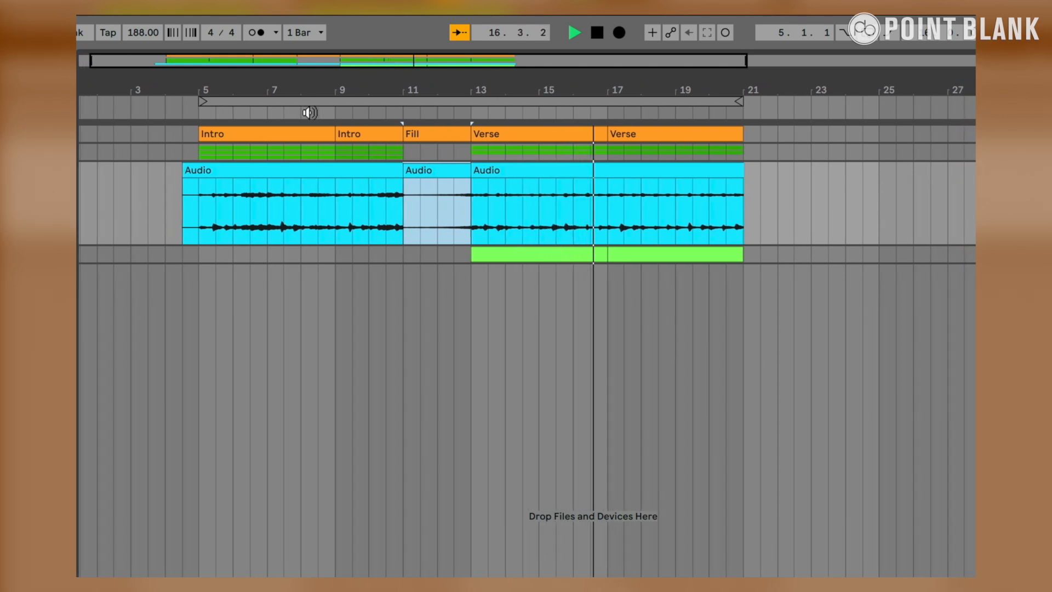
pyautogui.press('space')
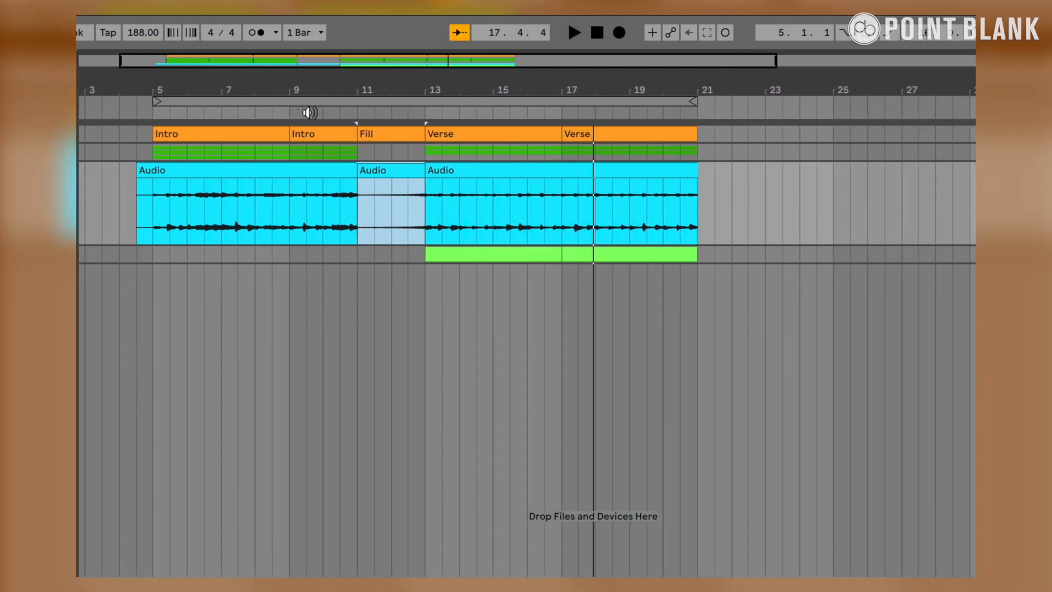
pyautogui.click(360, 287)
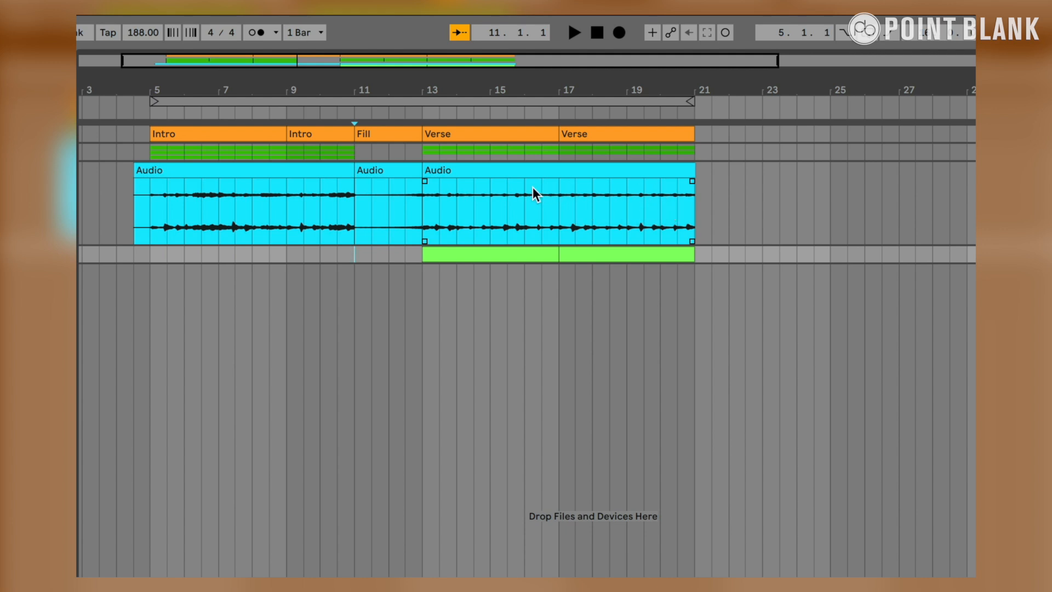
# Step: Split off and reverse the last bar of each Verse in the bounced audio, at bars 16 to 17 and 20 to 21
pyautogui.moveTo(524, 193); pyautogui.dragTo(560, 192)
pyautogui.hotkey('ctrl', 'e')
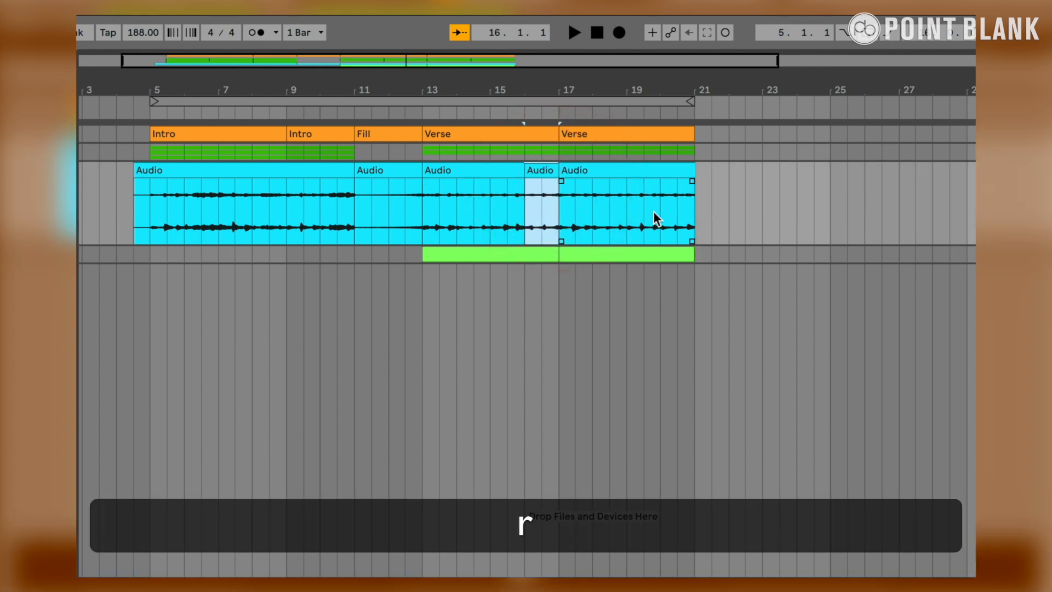
pyautogui.moveTo(663, 188); pyautogui.dragTo(688, 187)
pyautogui.hotkey('ctrl', 'e')
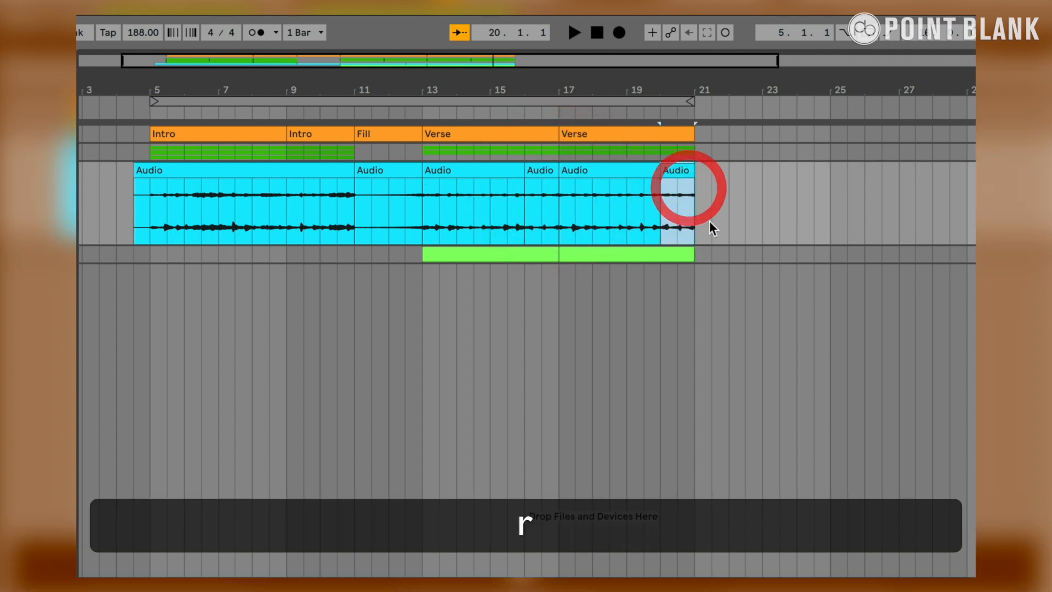
# Step: Play back the arrangement from the start of the Intro to audition all the reversed sections
pyautogui.click(710, 222)
pyautogui.hscroll(-2, 711, 222)
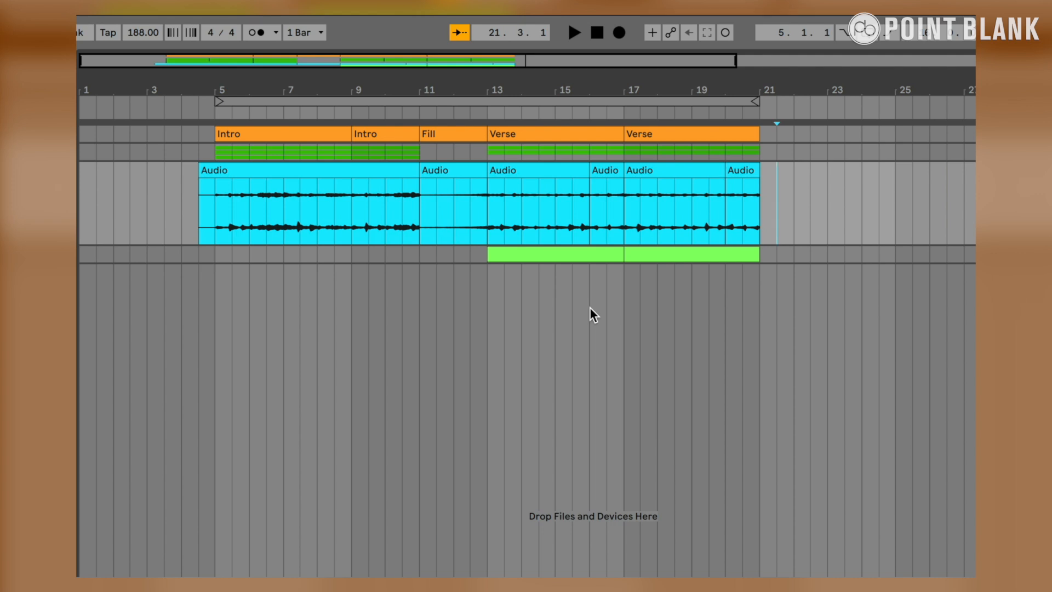
pyautogui.click(208, 113)
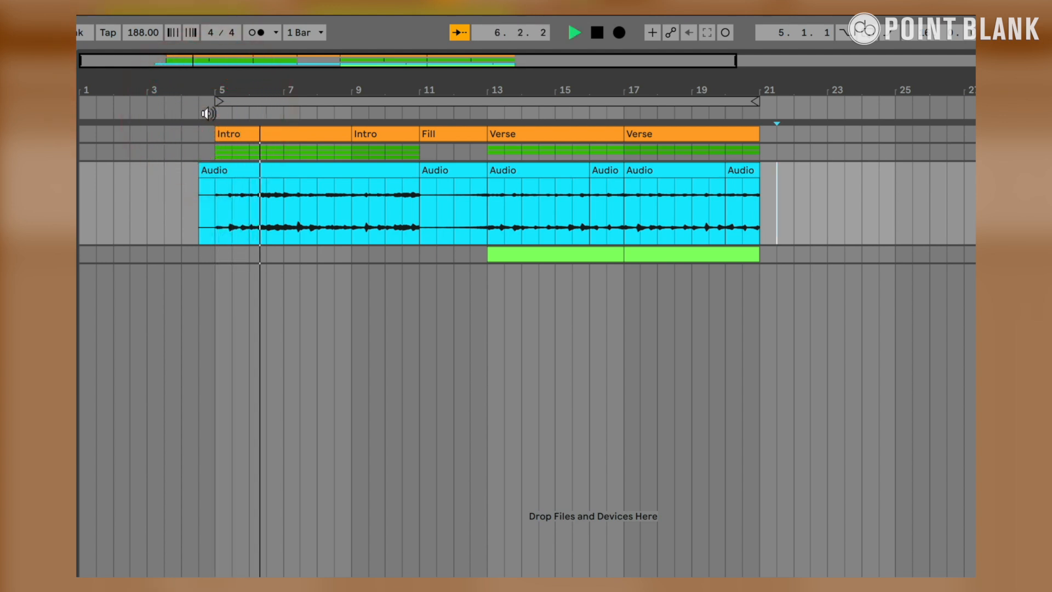